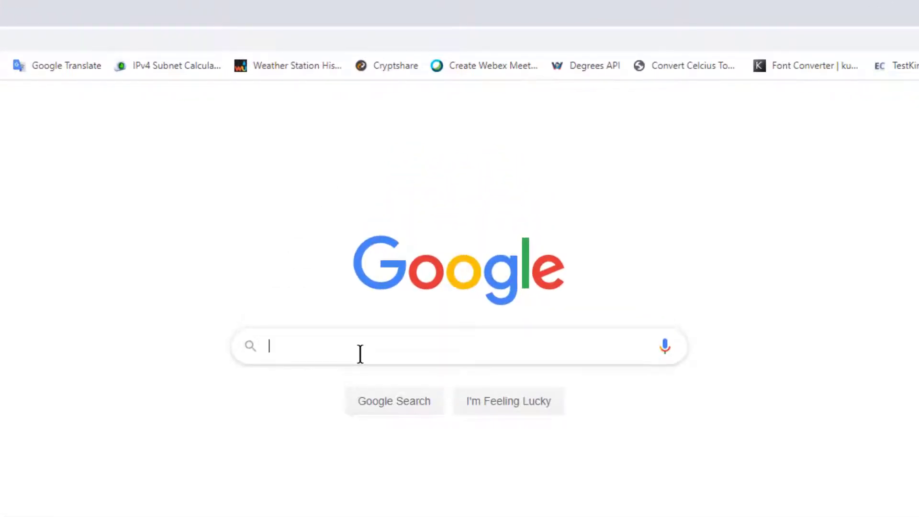
text(where is mic)
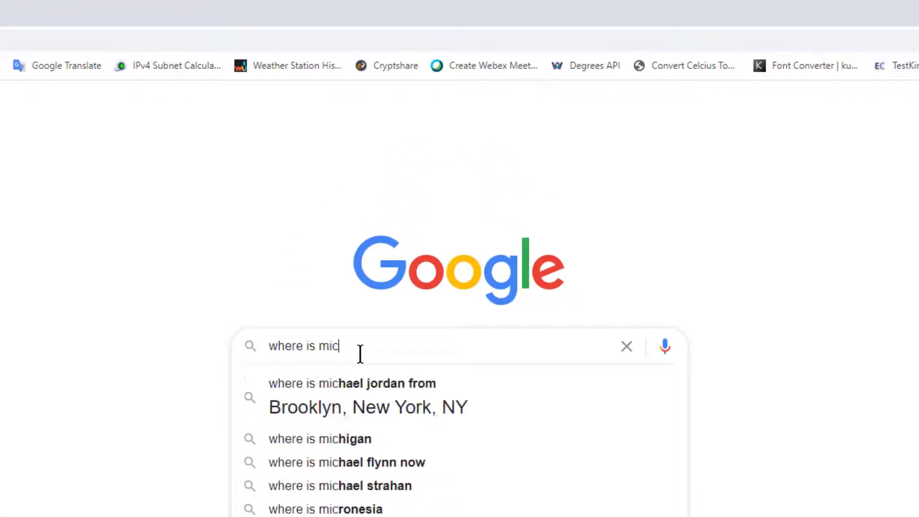
text(rosoft picture manager)
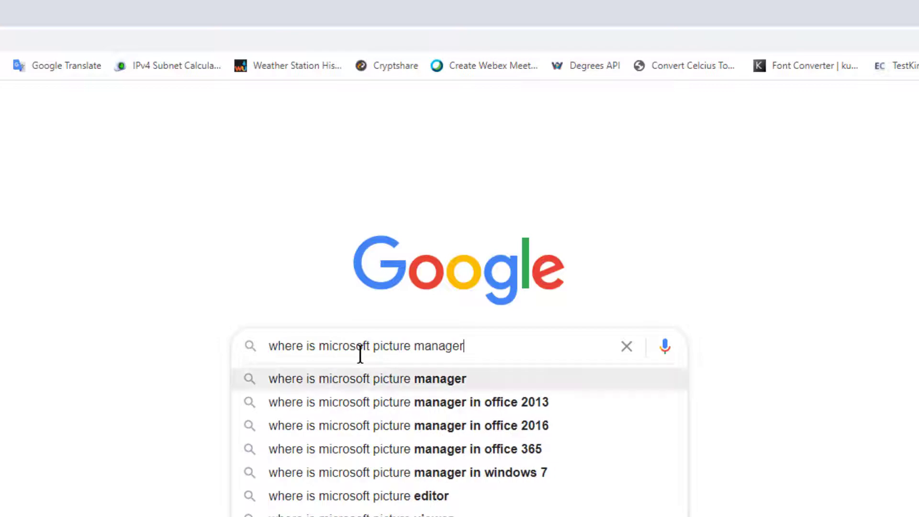
Run the Google search for 'where is microsoft picture manager'.
key(Return)
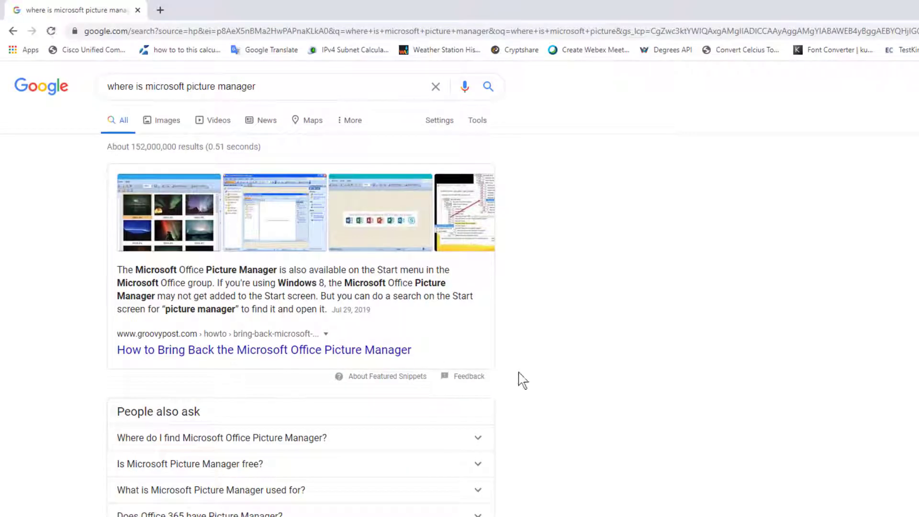
scroll(488, 388, down, 3)
scroll(172, 452, down, 3)
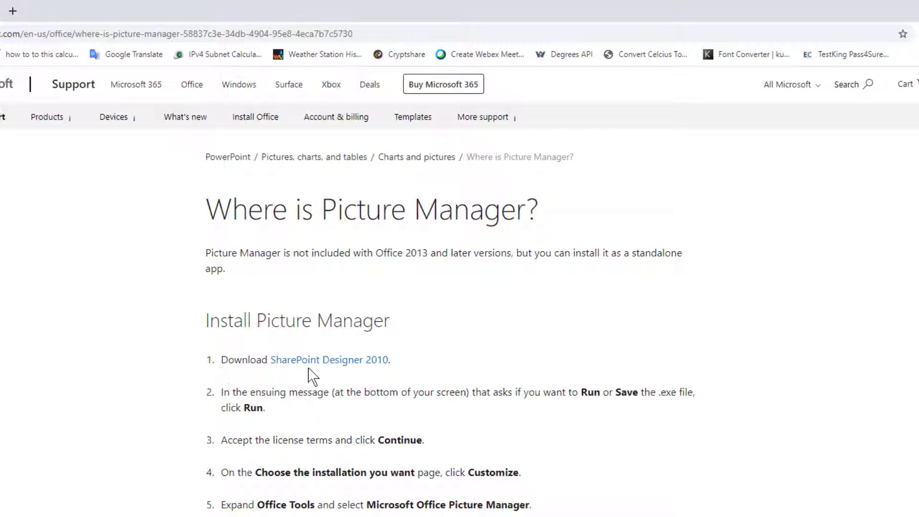
Follow the SharePoint Designer 2010 link to its Download Center page.
click(354, 363)
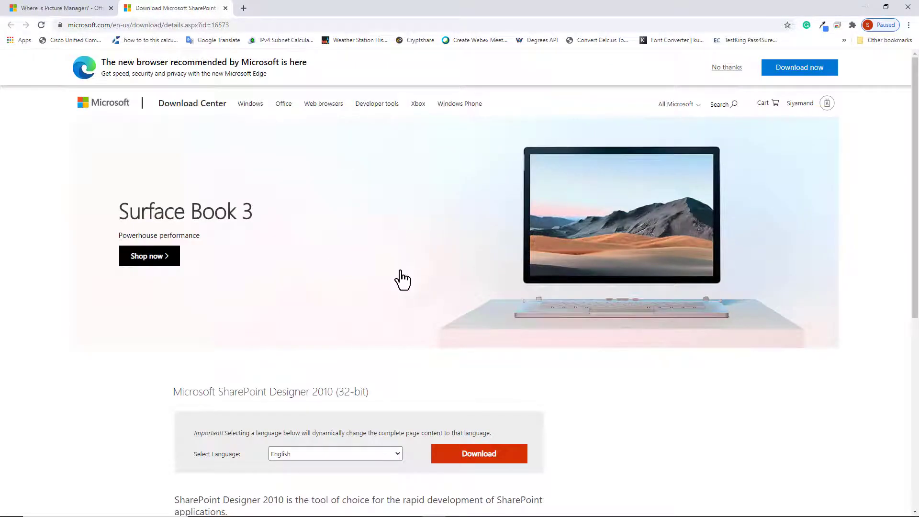
scroll(431, 334, down, 2)
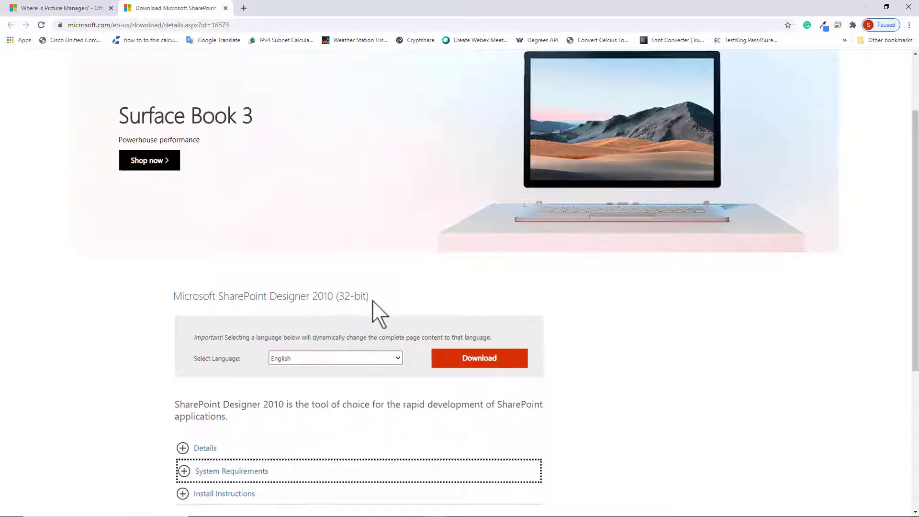
Download the 32-bit SharePoint Designer 2010 installer in English.
drag(371, 297, 346, 296)
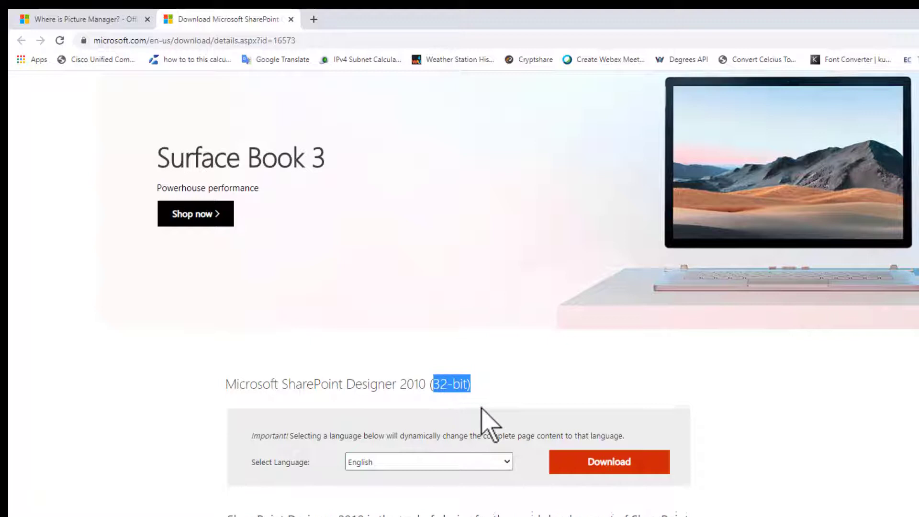
scroll(481, 421, up, 2)
scroll(468, 456, down, 4)
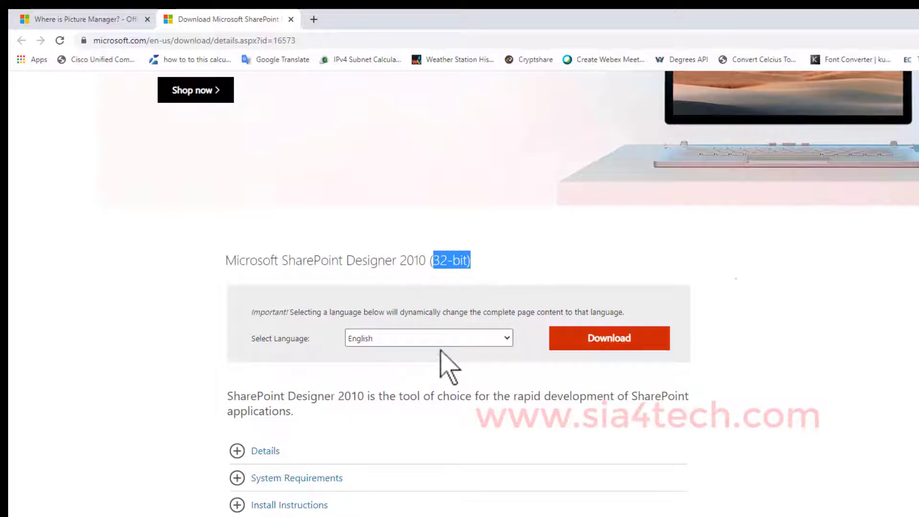
click(611, 348)
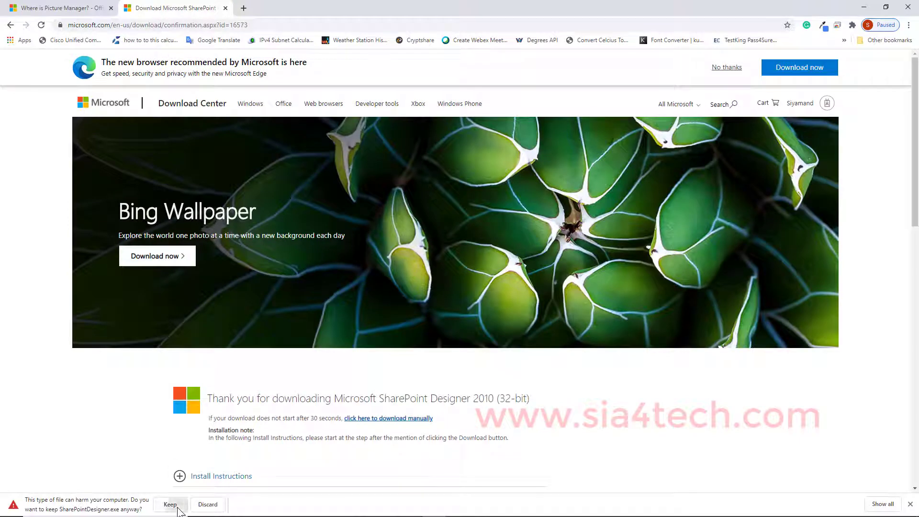
Keep the downloaded SharePointDesigner.exe and run it to reach the license terms.
click(171, 504)
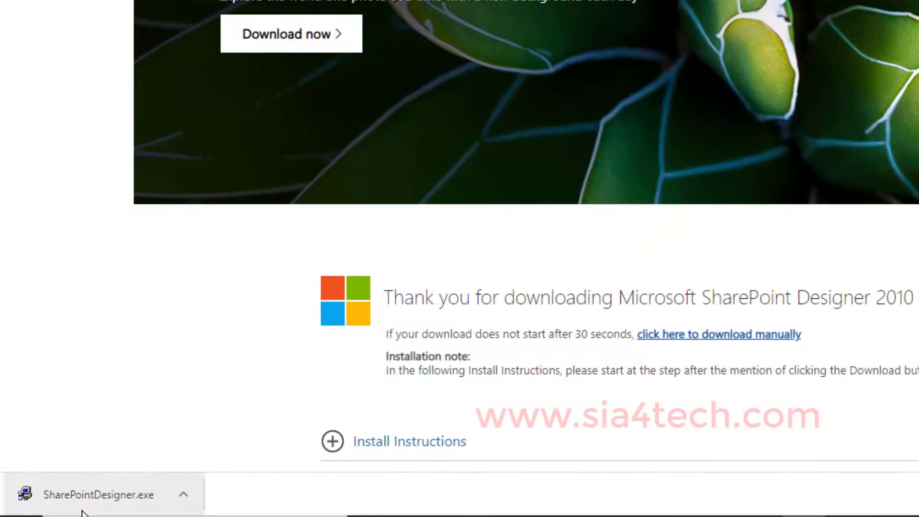
click(104, 508)
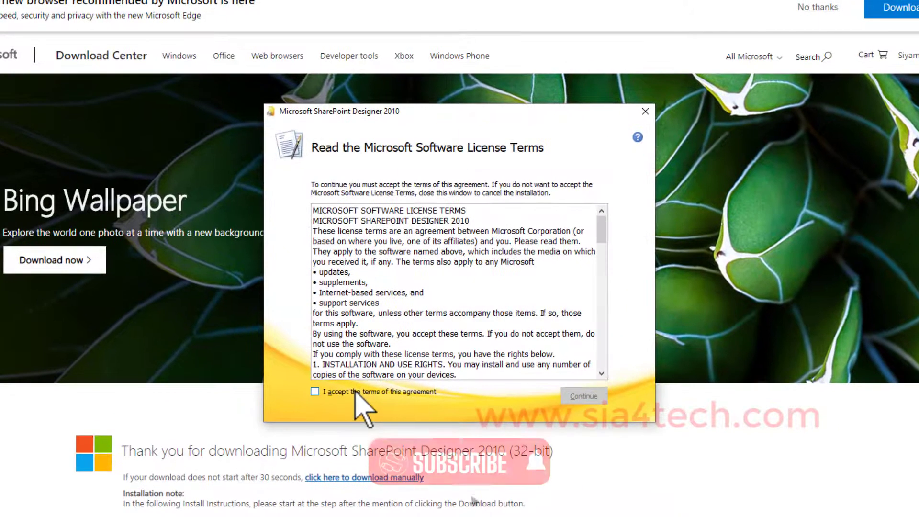
Accept the SharePoint Designer 2010 license agreement and continue.
click(381, 356)
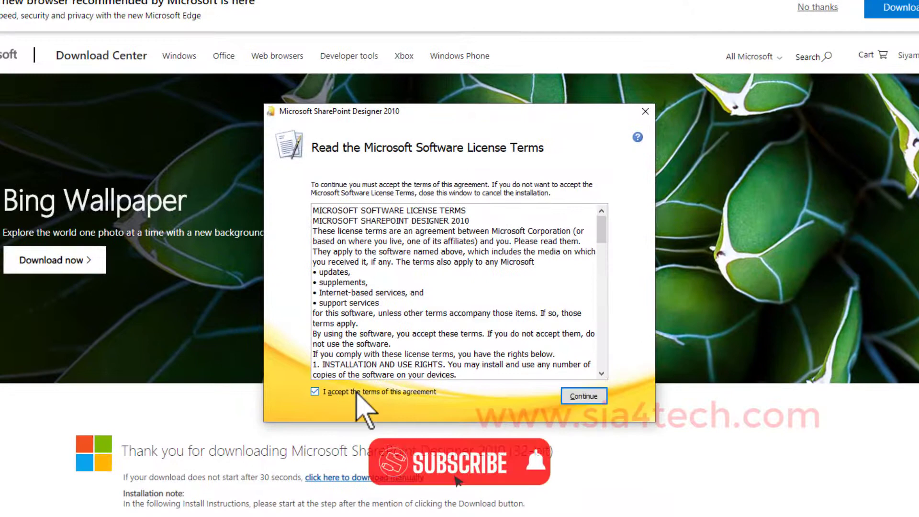
click(590, 400)
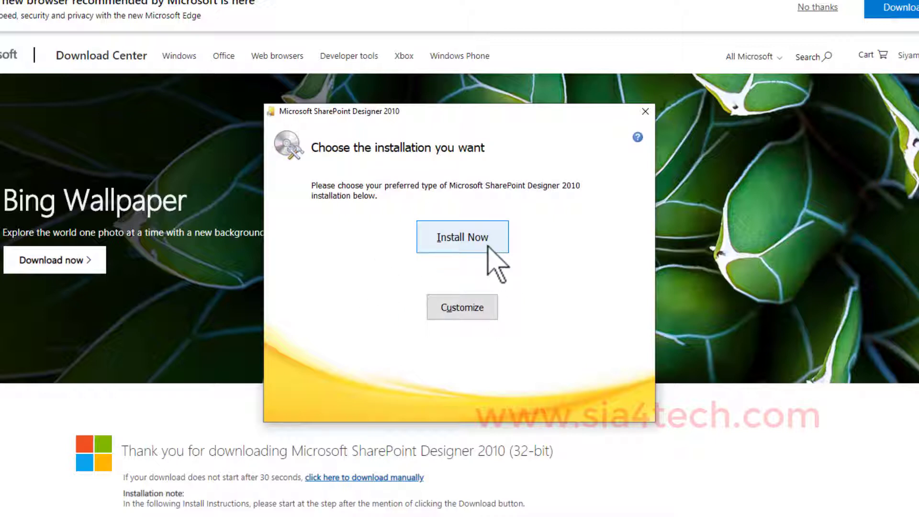
Choose custom installation and mark SharePoint Designer, Shared Features and Office Tools Not Available.
click(474, 311)
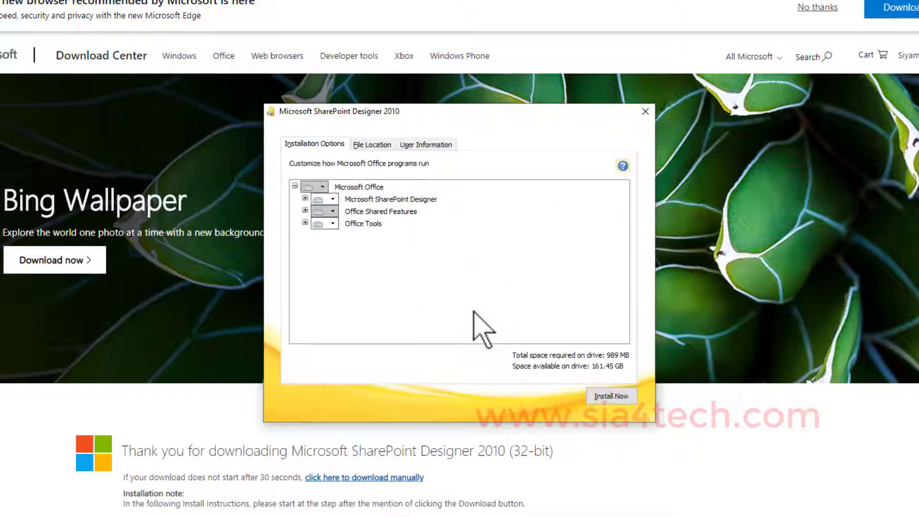
click(371, 186)
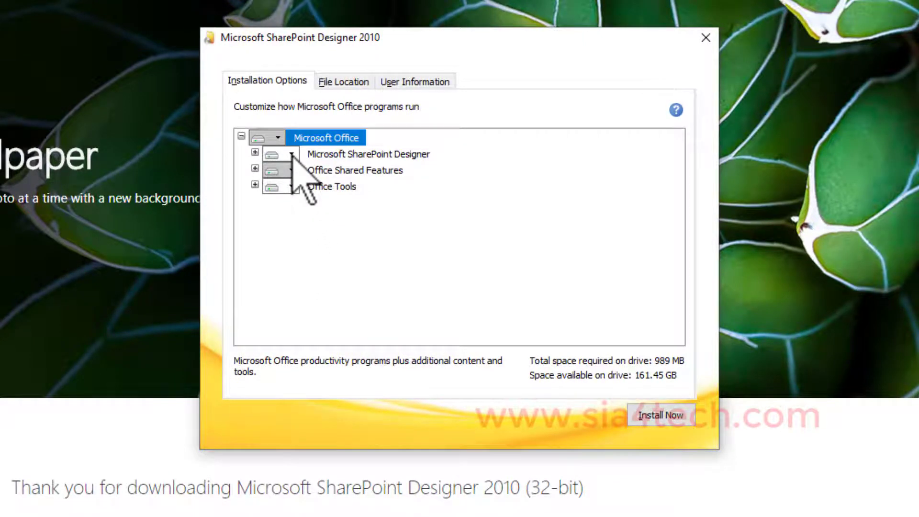
click(290, 154)
click(251, 221)
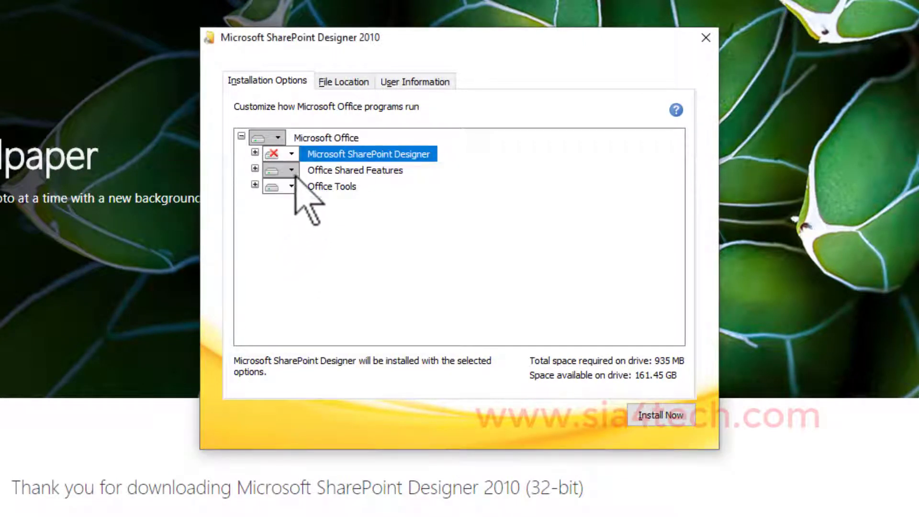
click(291, 170)
click(248, 235)
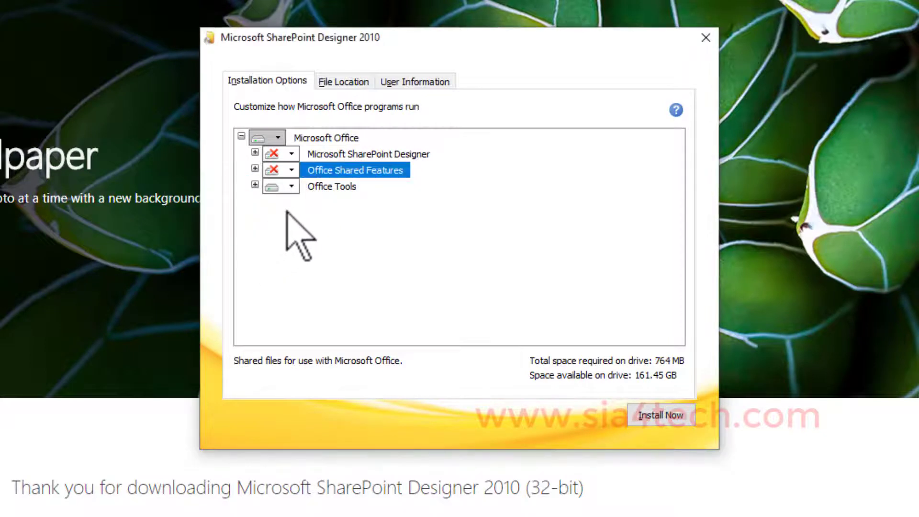
click(291, 186)
click(247, 251)
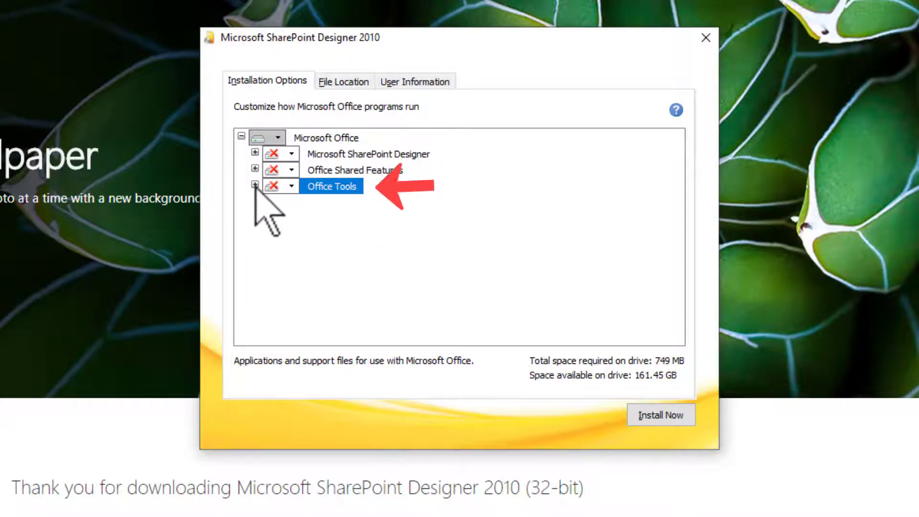
Expand Office Tools and set Microsoft Office Picture Manager to Run from My Computer.
click(254, 185)
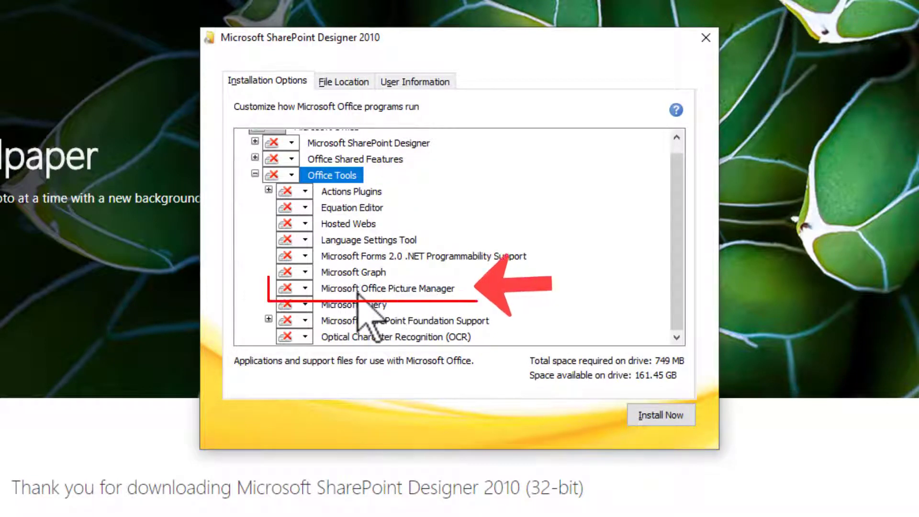
click(305, 288)
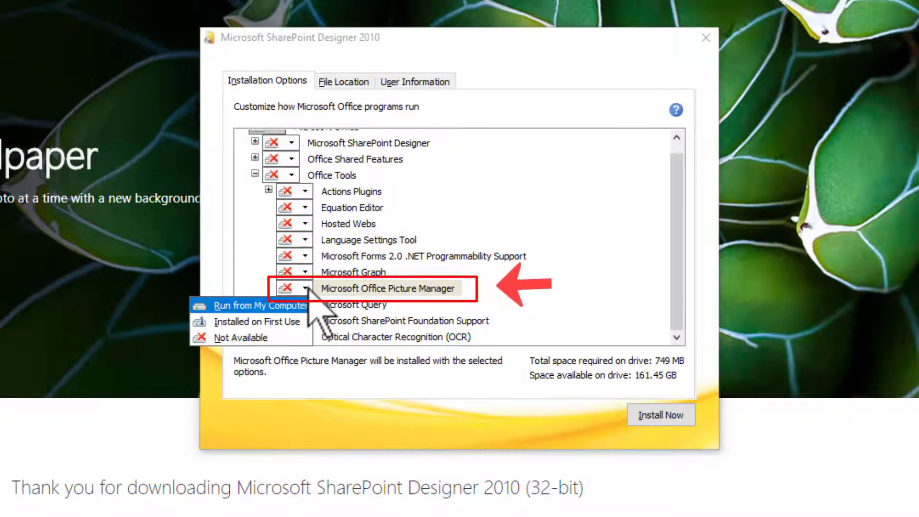
click(273, 306)
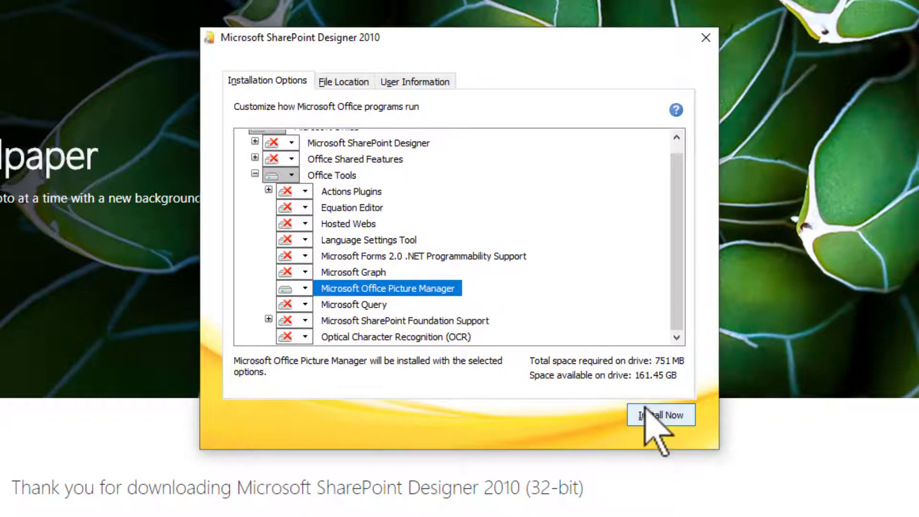
Install the selected Picture Manager feature and close Setup once it finishes.
click(661, 415)
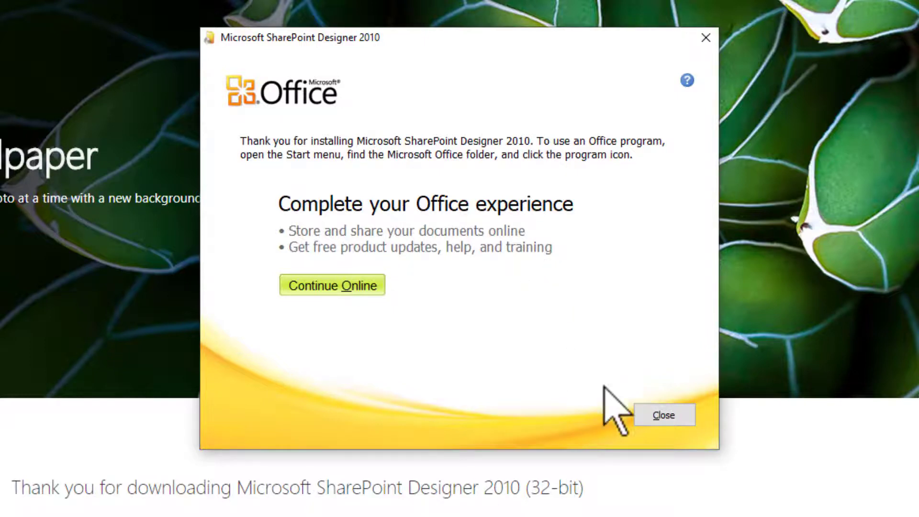
click(664, 416)
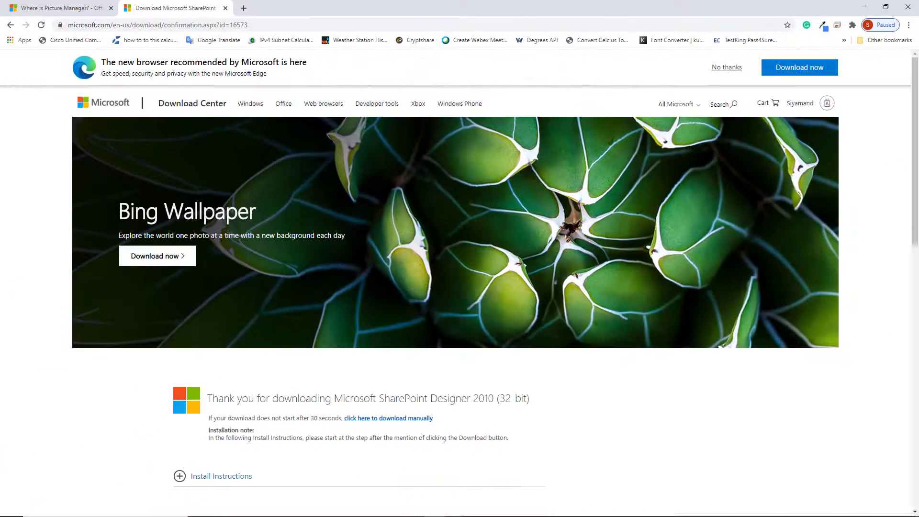
Launch Microsoft Office Picture Manager from the Start menu's Recently added list.
click(12, 508)
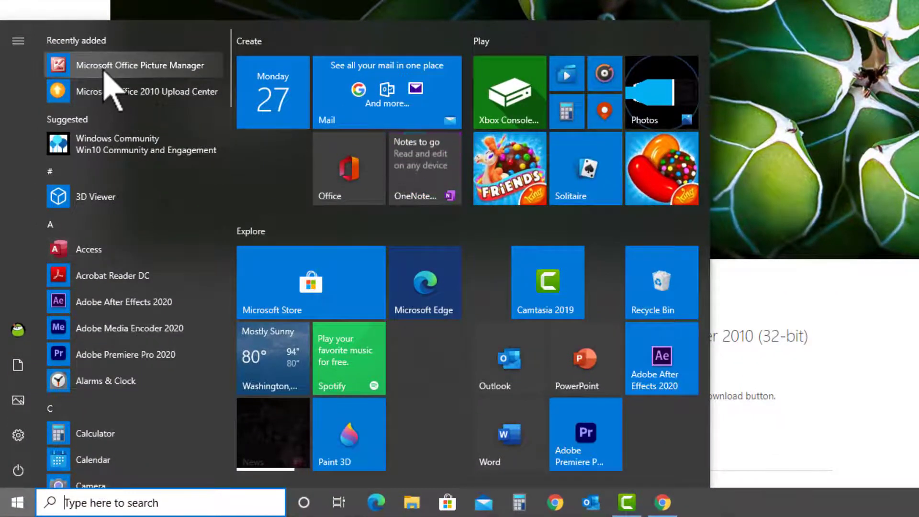
click(133, 66)
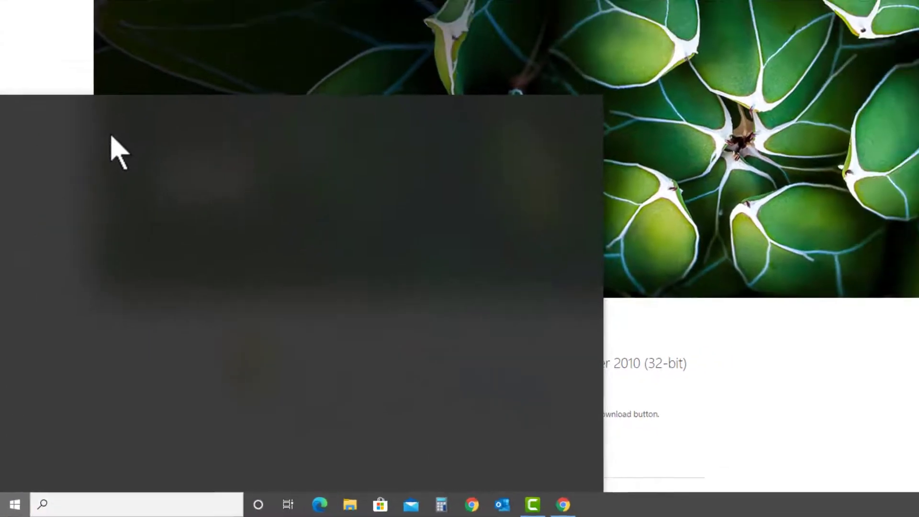